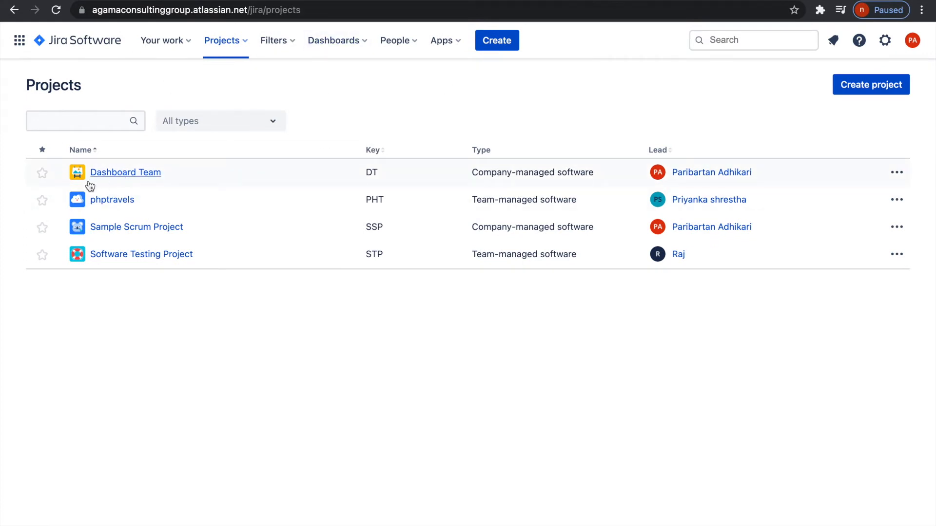
# Open the Dashboard Team project, review its DT Sprint 1 board and filter the cards by the assignees AB and AD.
pyautogui.click(118, 175)
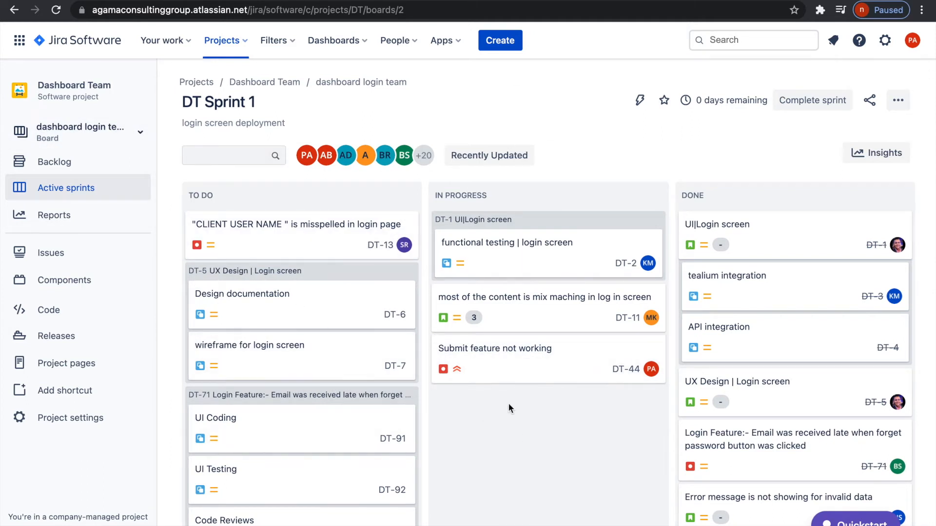
pyautogui.scroll(-1, 596, 407)
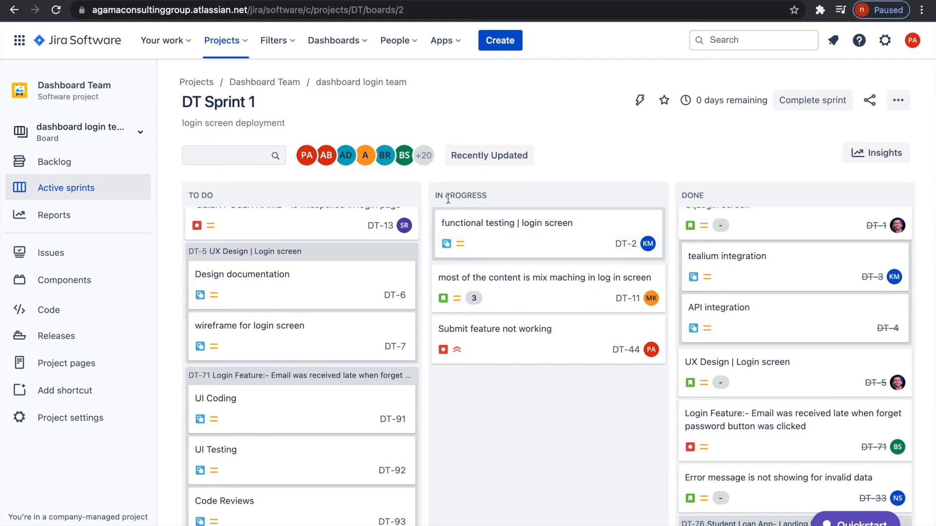
pyautogui.scroll(-3, 332, 307)
pyautogui.scroll(2, 332, 307)
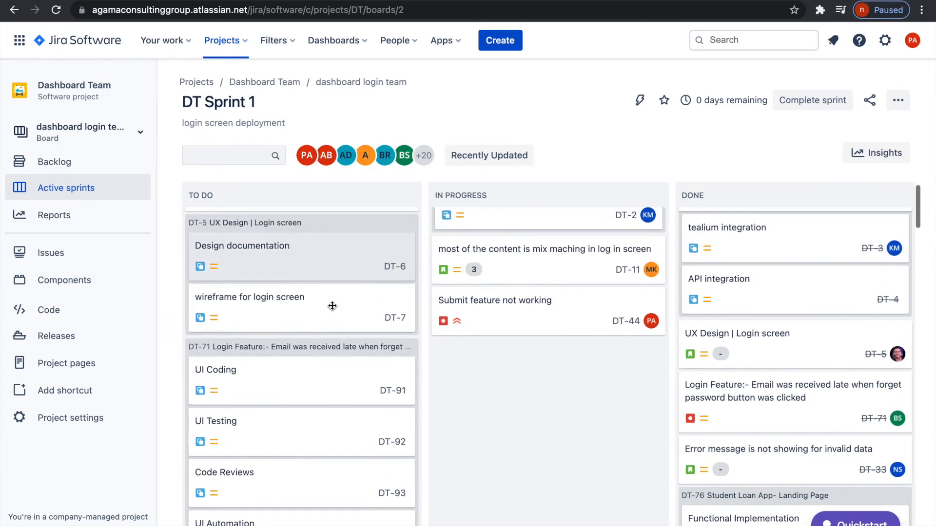
pyautogui.click(327, 163)
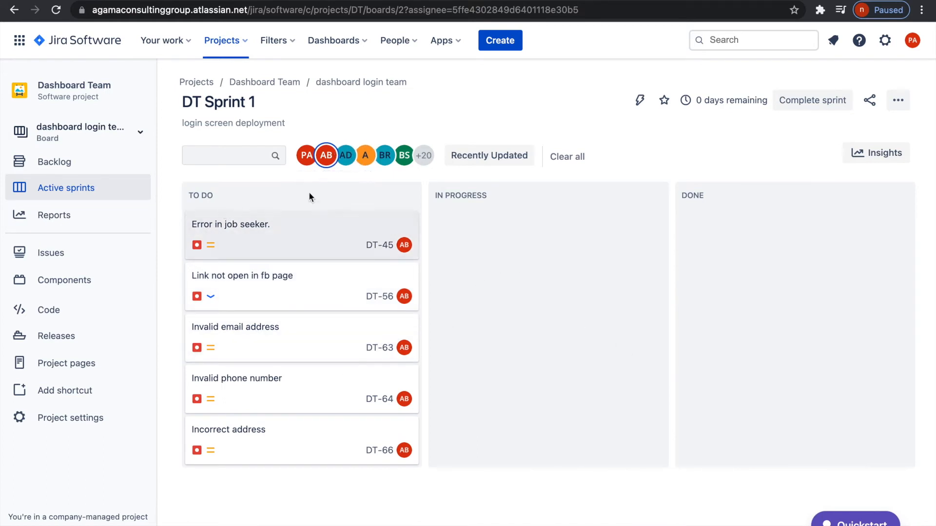
pyautogui.click(346, 155)
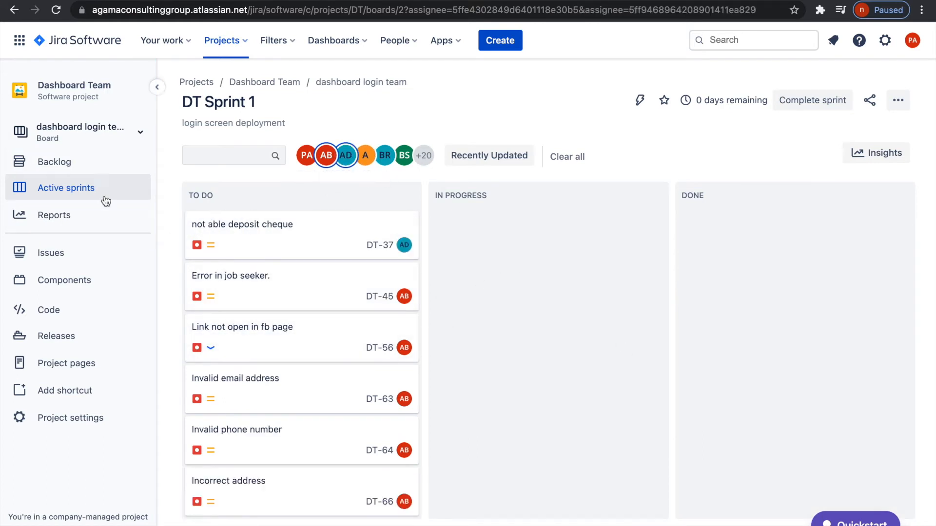
# Review the DT Sprint 1 and DT Sprint 2 issues in the backlog and the project's overview of all reports.
pyautogui.click(54, 163)
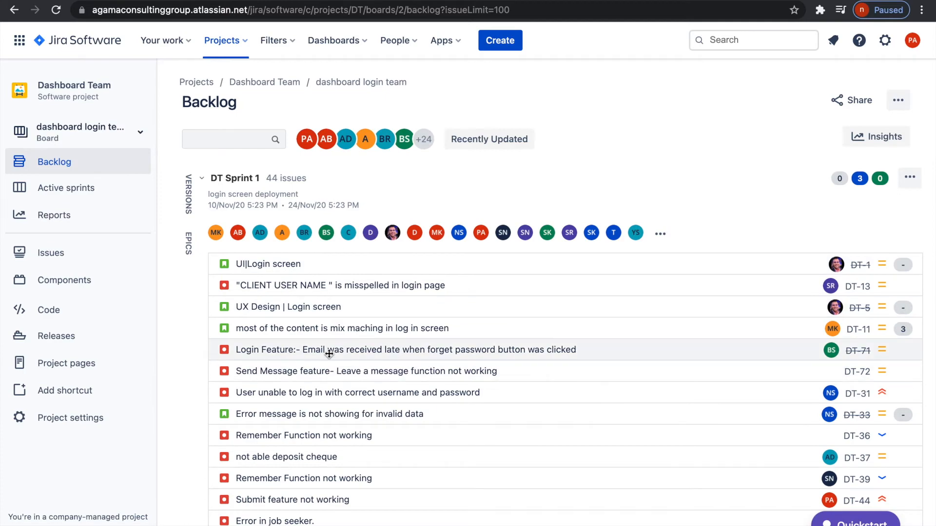
pyautogui.scroll(-10, 312, 394)
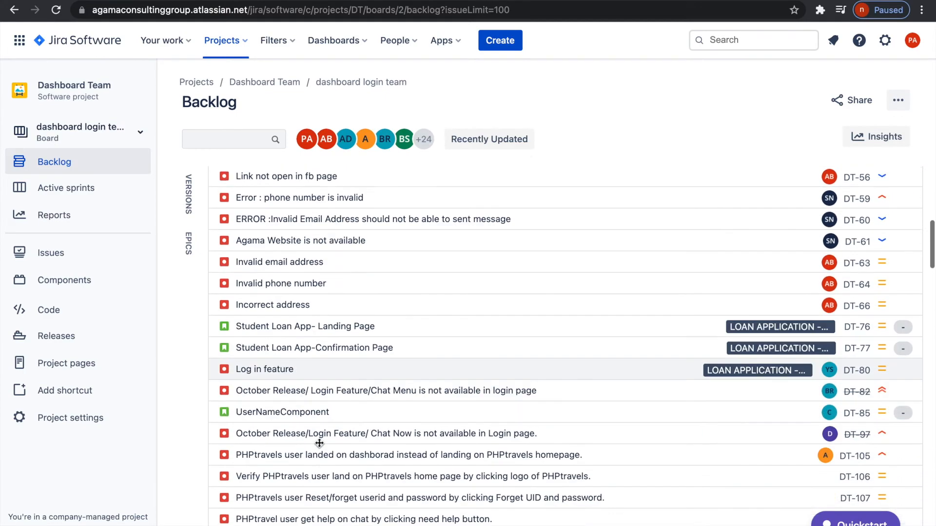
pyautogui.scroll(-10, 320, 443)
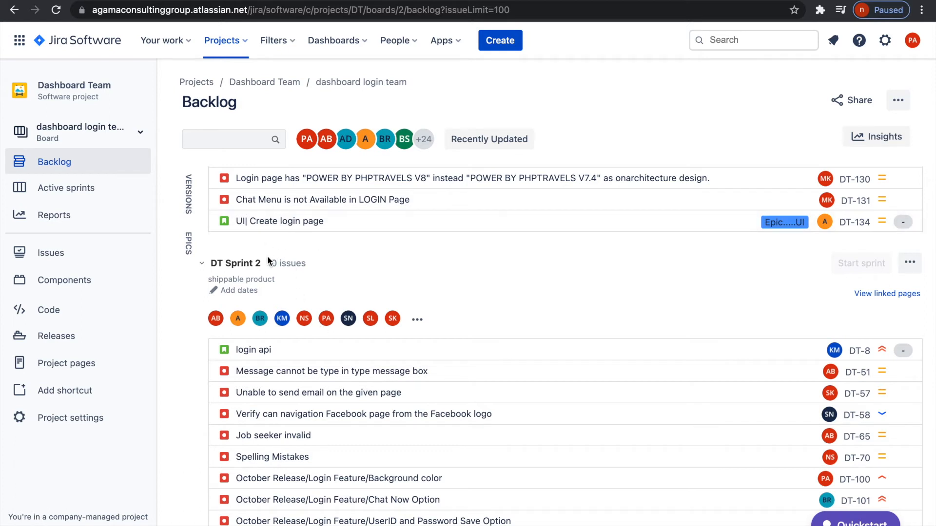
pyautogui.scroll(-2, 273, 394)
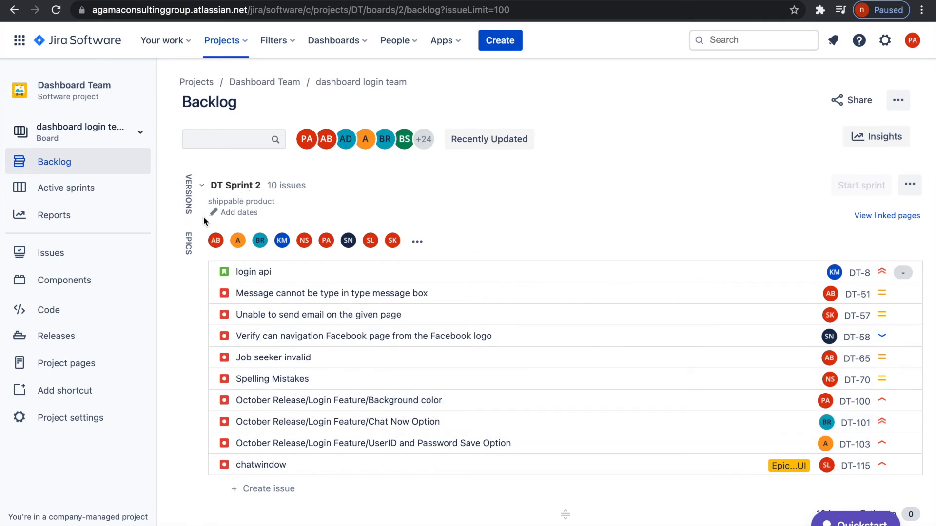
pyautogui.click(65, 216)
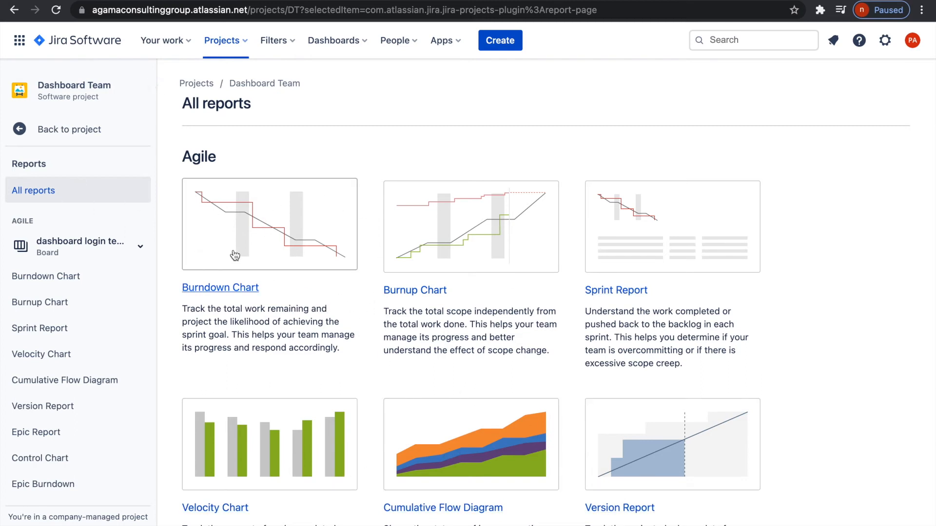
pyautogui.click(54, 129)
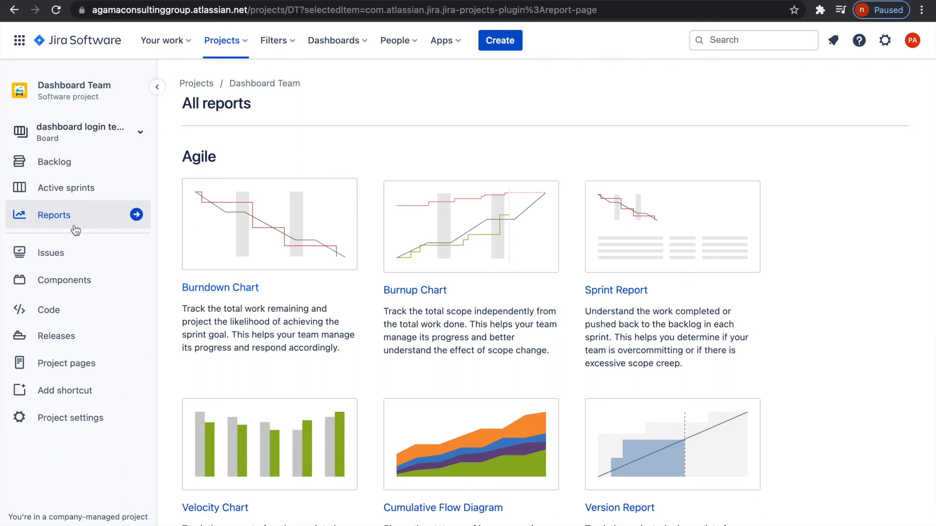
# Open the UI|Login screen story (DT-1) from the backlog on its own full issue page.
pyautogui.click(68, 166)
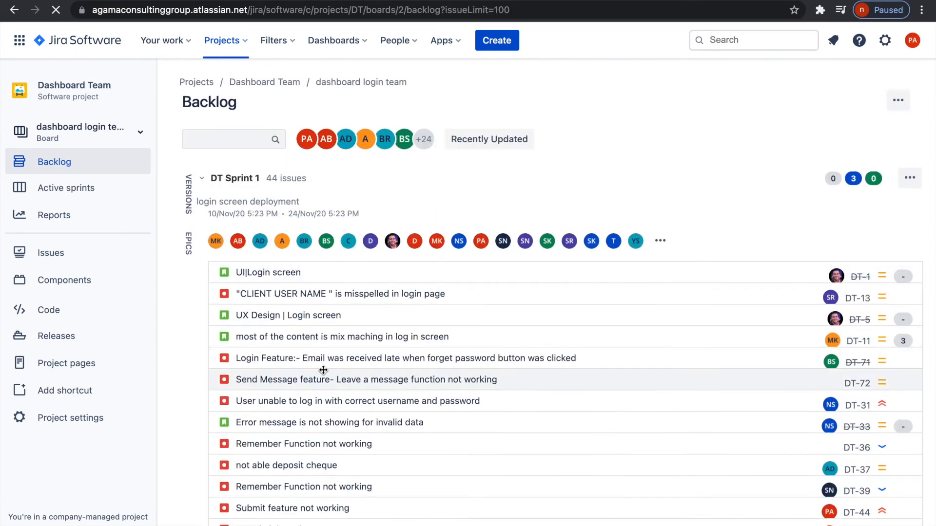
pyautogui.click(264, 272)
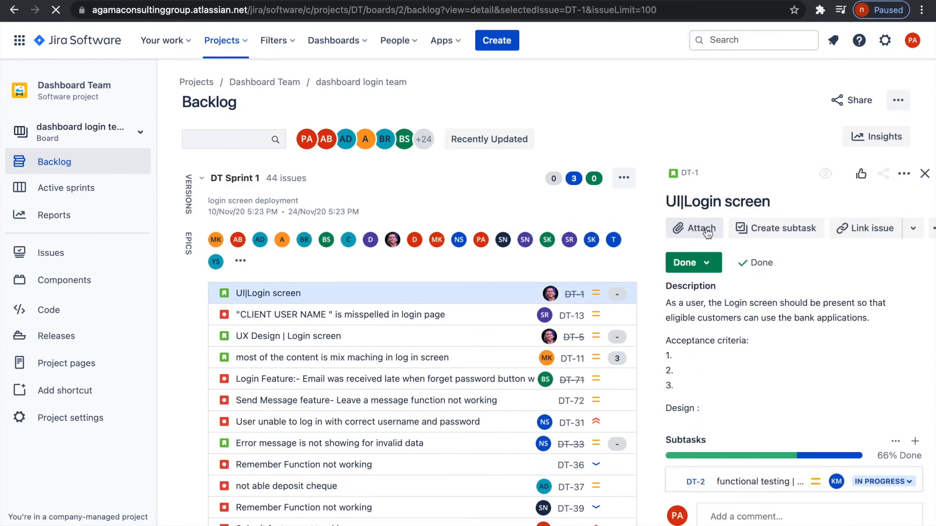
pyautogui.click(688, 173)
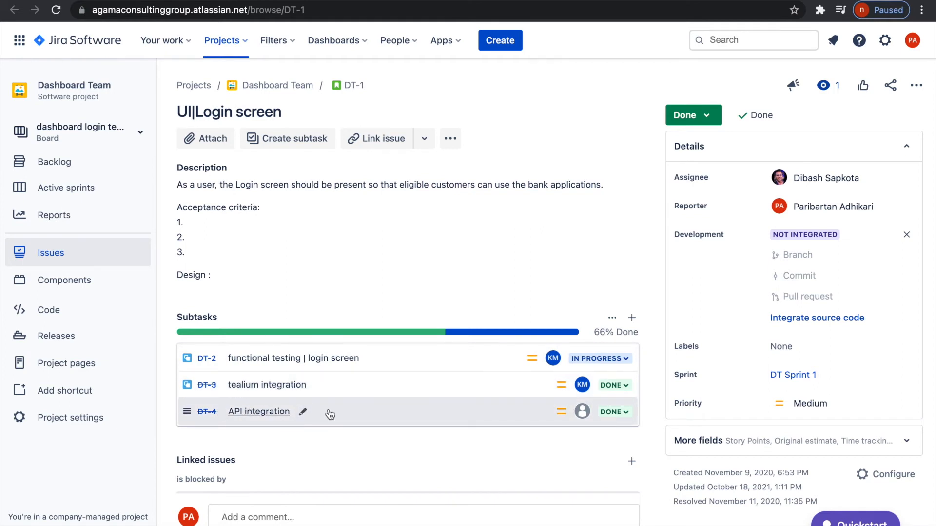
# View the details of the UI related epic (DT-84) among the done cards of the active sprint board and close them.
pyautogui.scroll(-2, 336, 439)
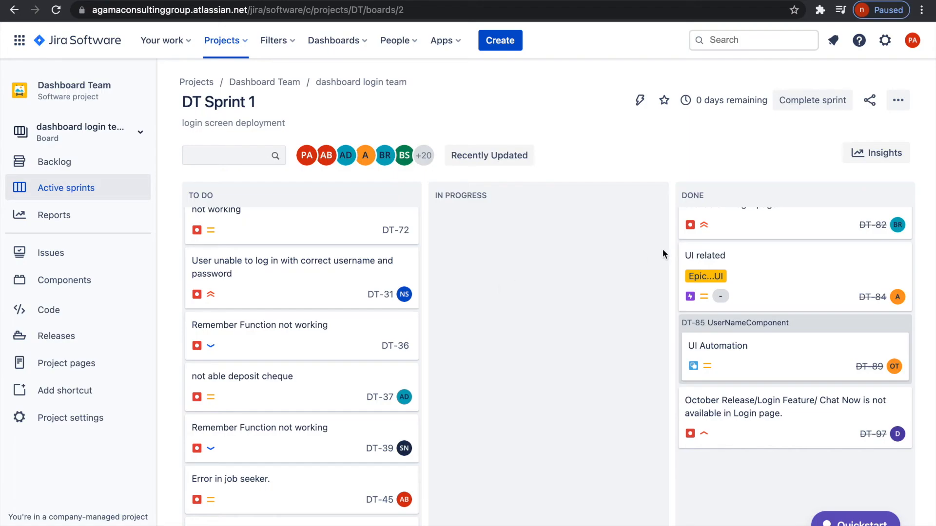
pyautogui.click(709, 256)
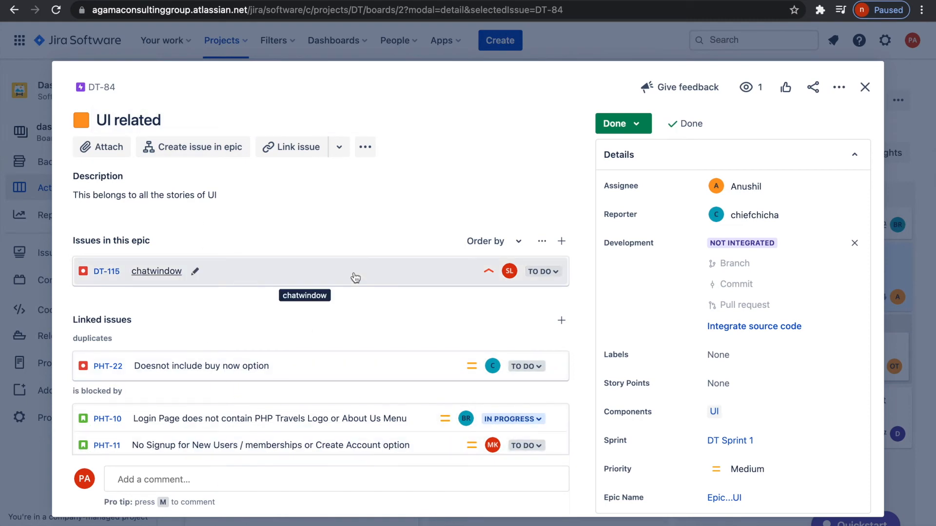
pyautogui.click(910, 90)
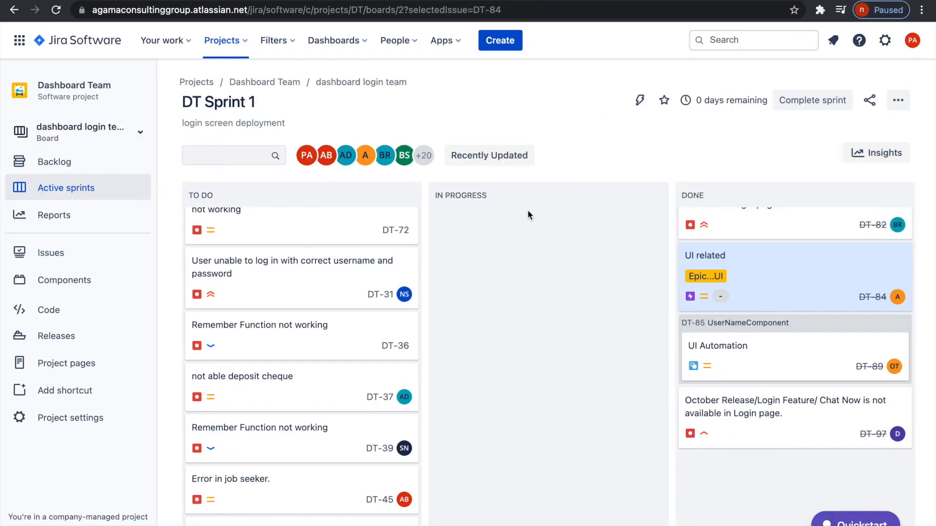
# Start a new issue of type Epic in Dashboard Team (DT) and name the epic "UI| student loan nov release enhancement|".
pyautogui.click(501, 41)
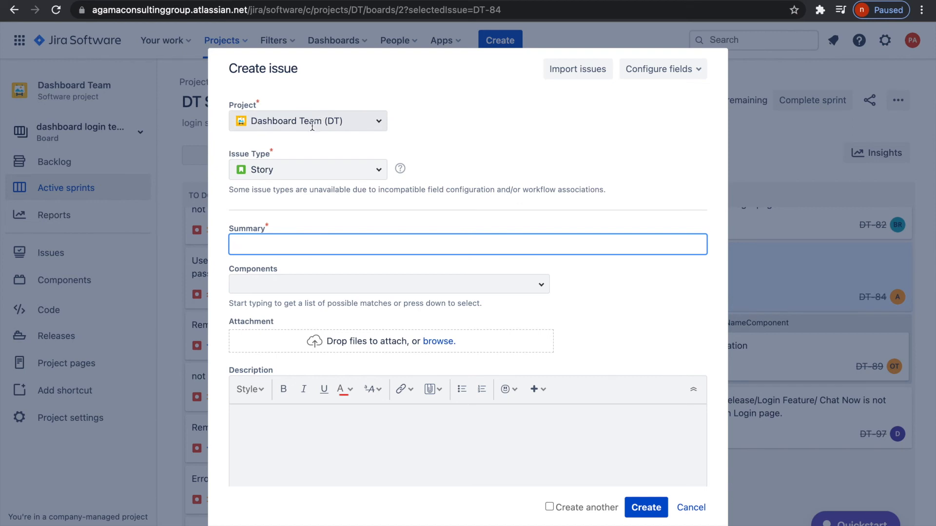
pyautogui.click(368, 174)
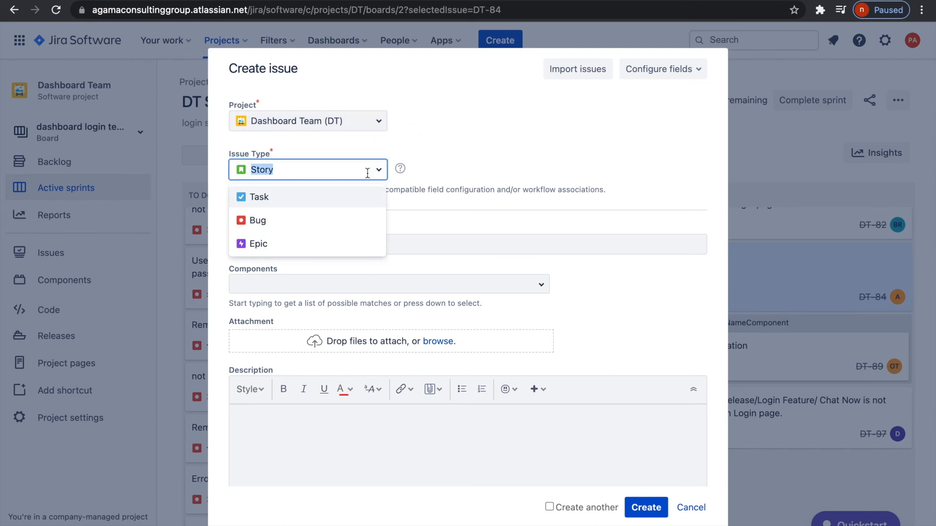
pyautogui.click(266, 245)
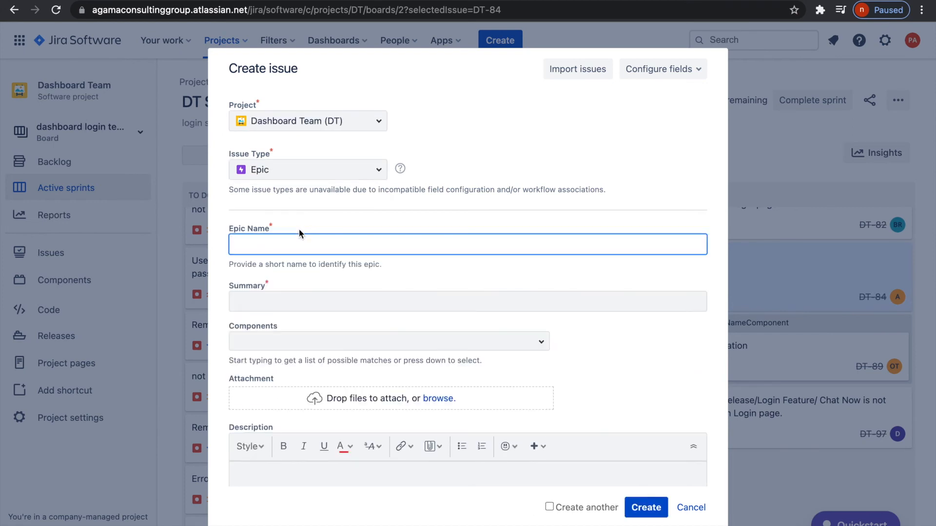
pyautogui.click(296, 242)
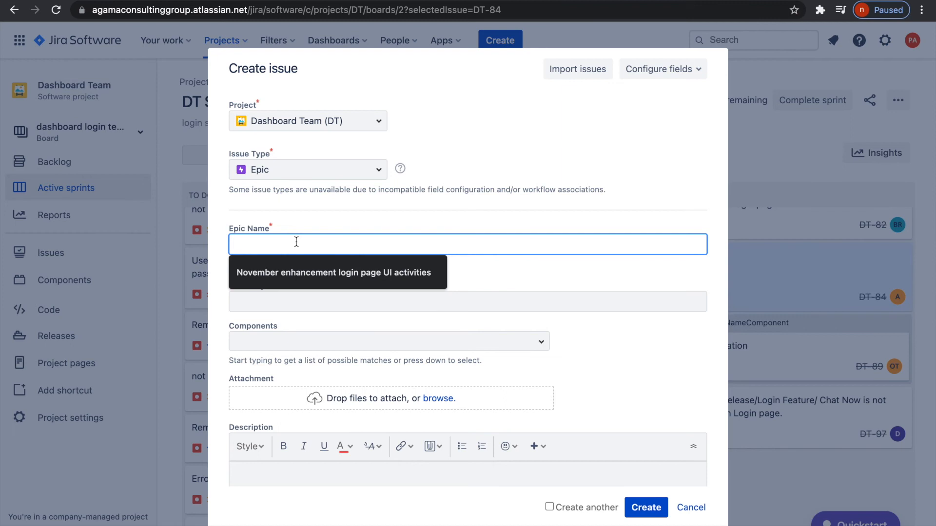
pyautogui.write('UI')
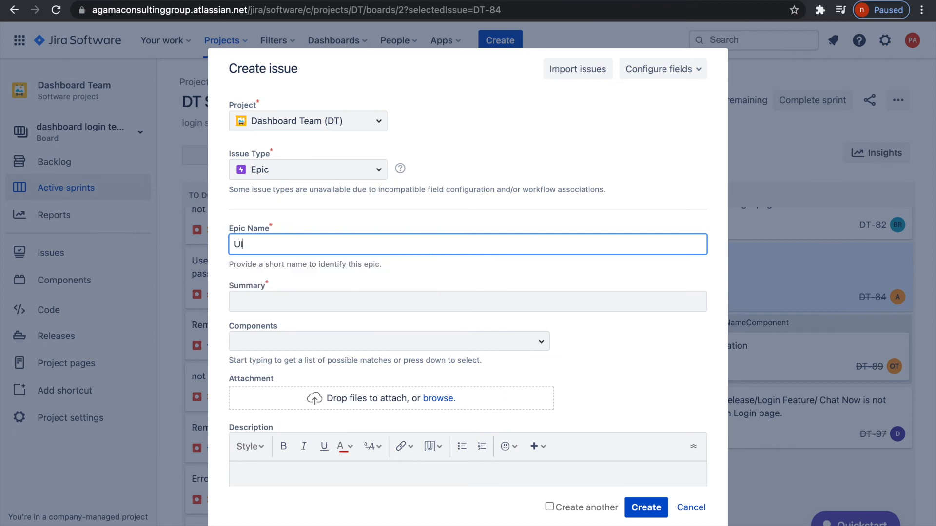
pyautogui.write('| student loan nov')
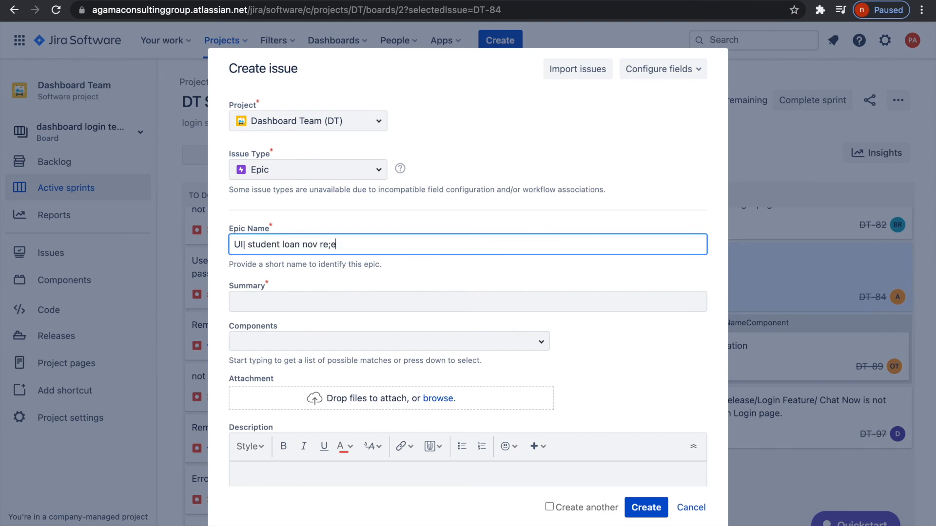
pyautogui.write(' release enhancement|')
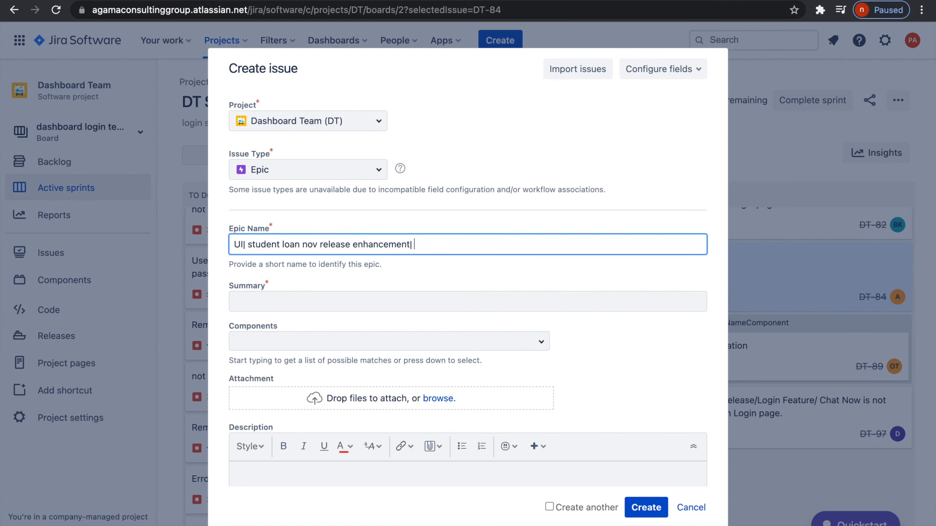
# Enter "Student loan UI work" as the epic's summary.
pyautogui.click(291, 298)
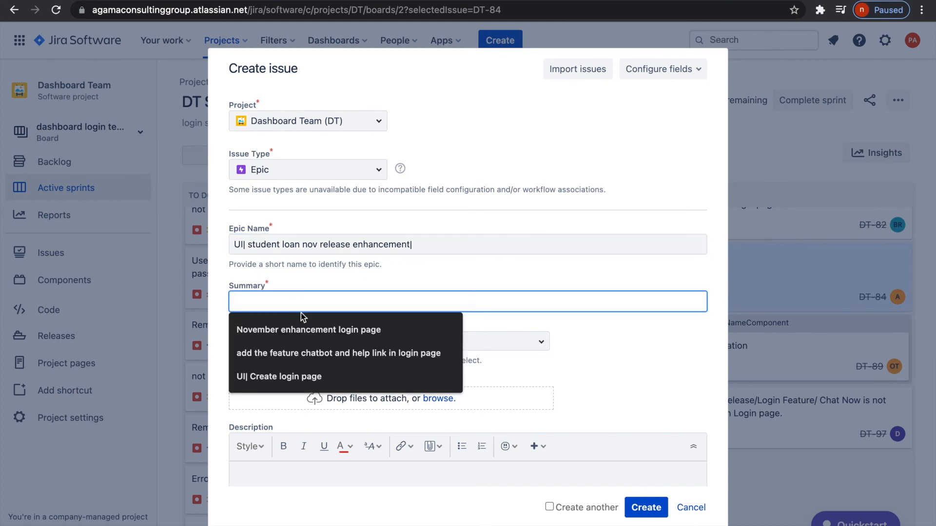
pyautogui.write('Stude')
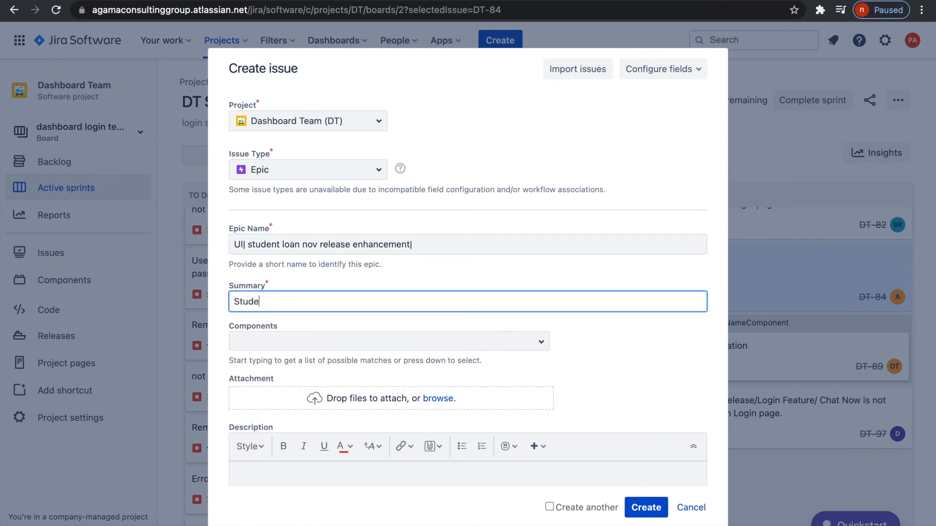
pyautogui.write('nt loan UI work')
# Assign the components UI and DASHBOARD_TEAM to the new epic.
pyautogui.click(263, 341)
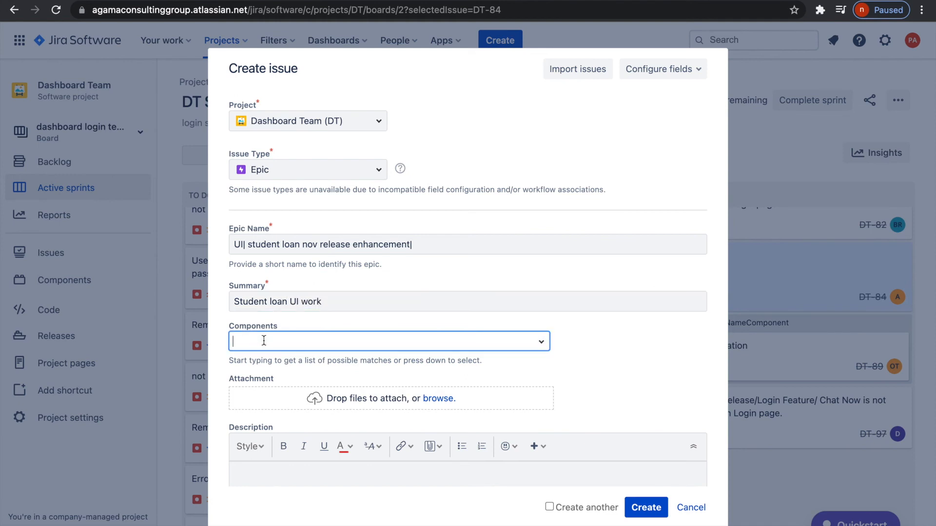
pyautogui.write('UI')
pyautogui.click(286, 370)
pyautogui.write('dashb')
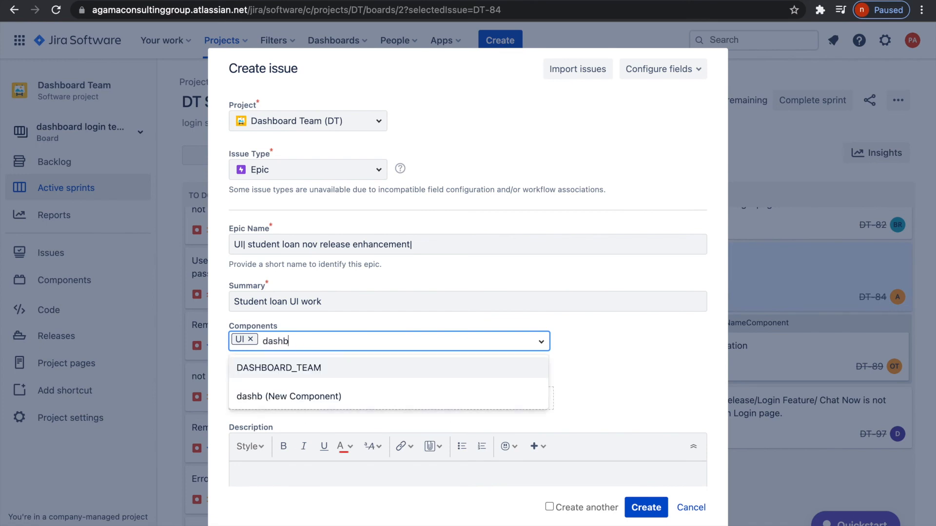
pyautogui.click(288, 371)
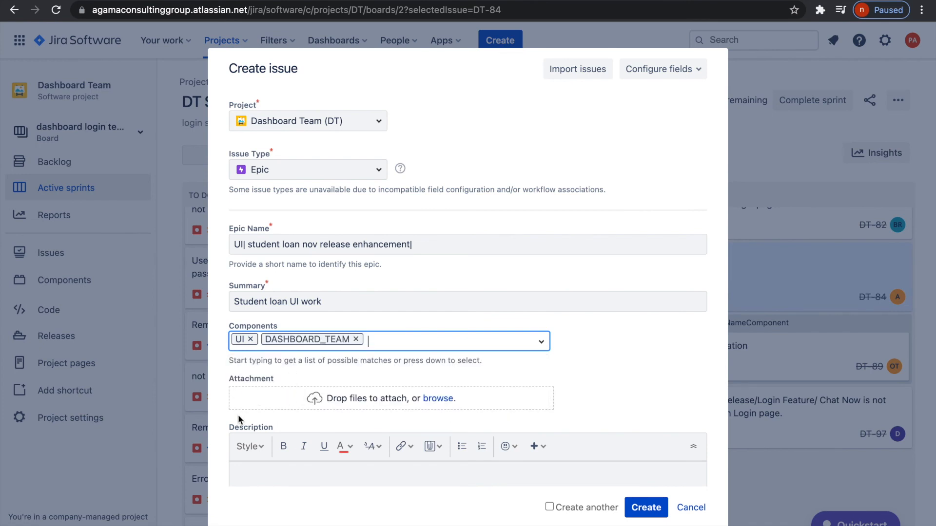
# Enter "add detail" as the epic's description.
pyautogui.scroll(-2, 238, 414)
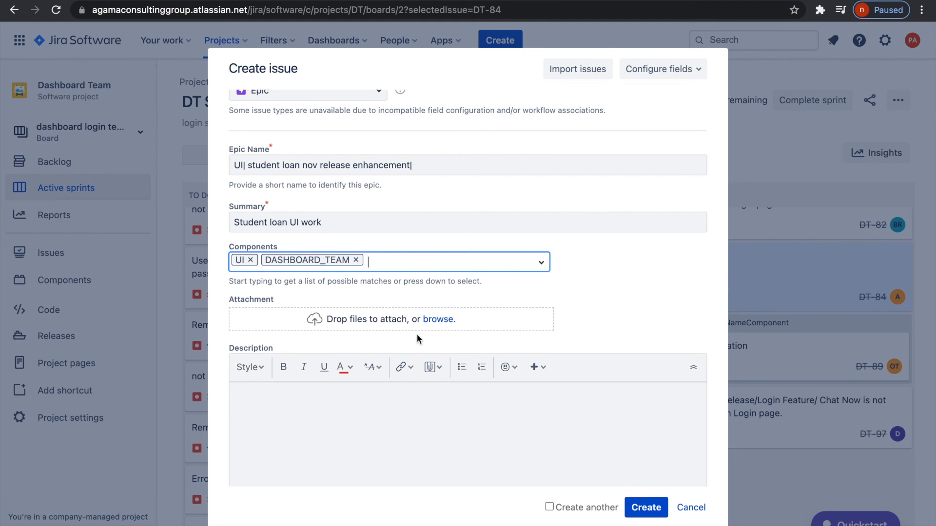
pyautogui.click(344, 436)
pyautogui.write('add detail')
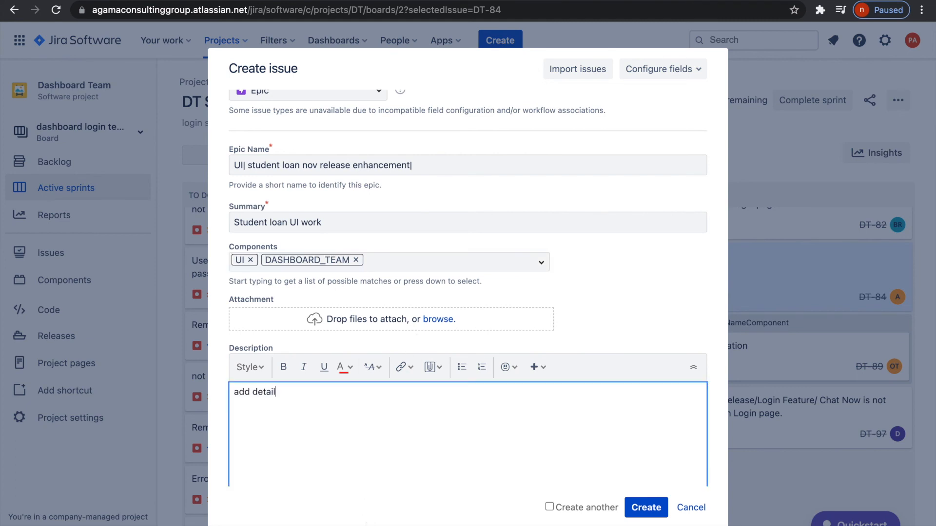
# Link the new epic to the UI|Login screen story (DT-1).
pyautogui.scroll(-5, 446, 450)
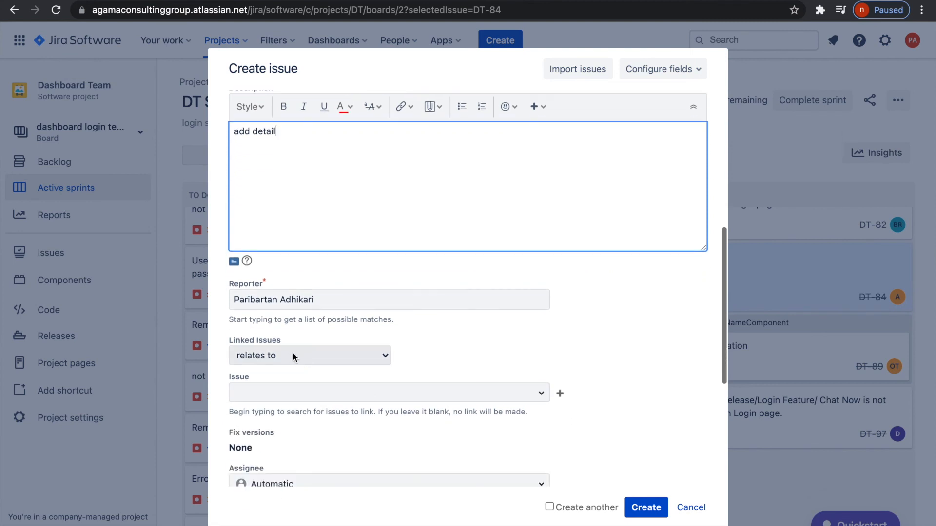
pyautogui.scroll(-2, 318, 392)
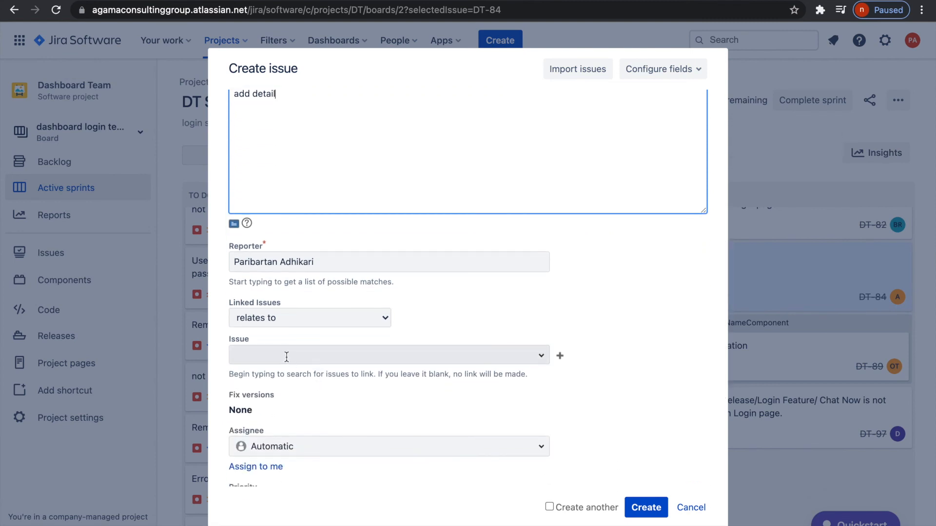
pyautogui.click(529, 356)
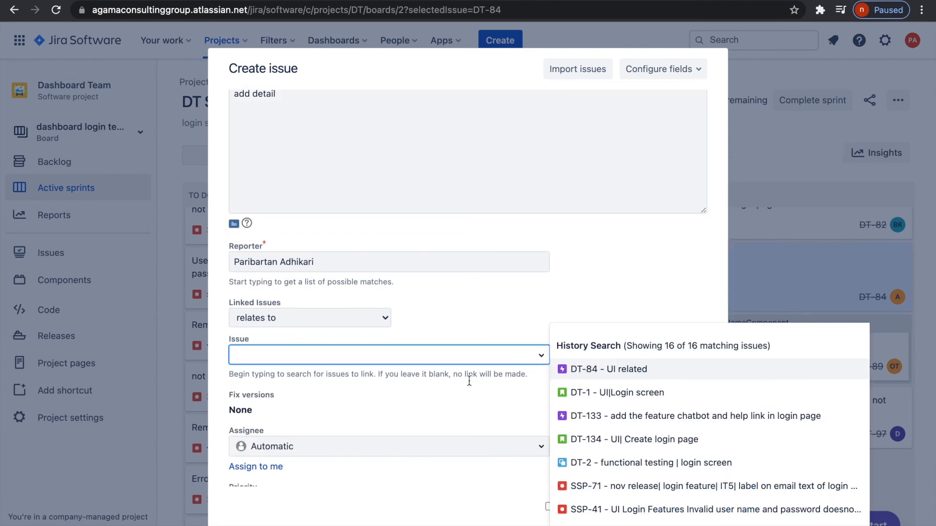
pyautogui.click(592, 395)
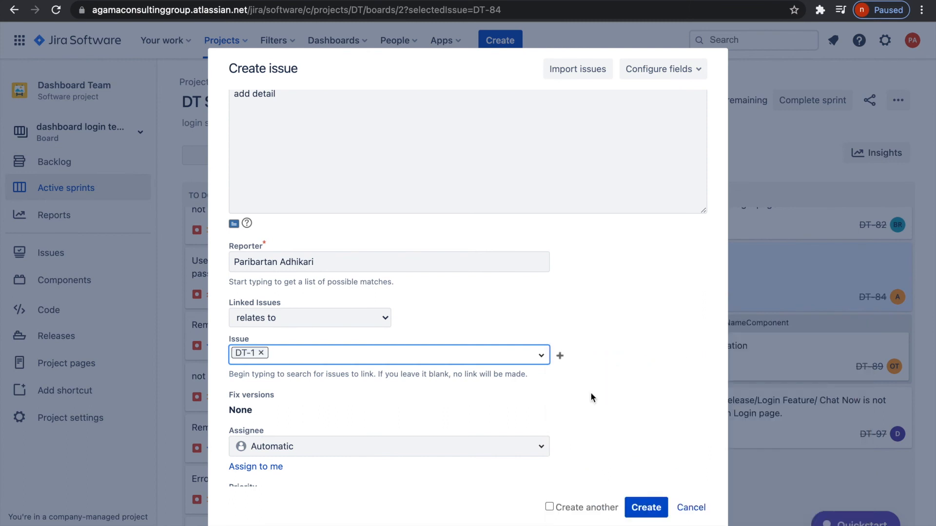
# Add PHT-14, SSP-71 and DT-13 to the new epic's "relates to" linked issues.
pyautogui.click(560, 357)
pyautogui.press('super+w')
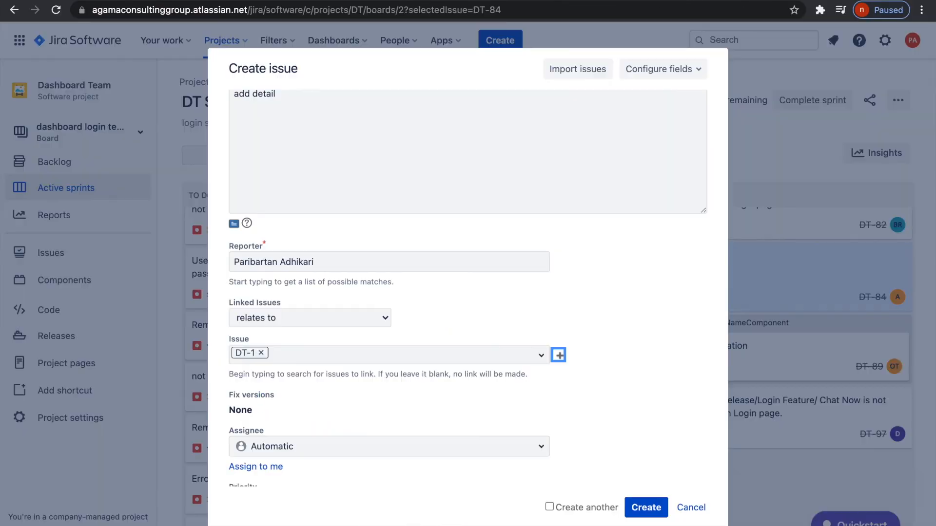
pyautogui.click(538, 355)
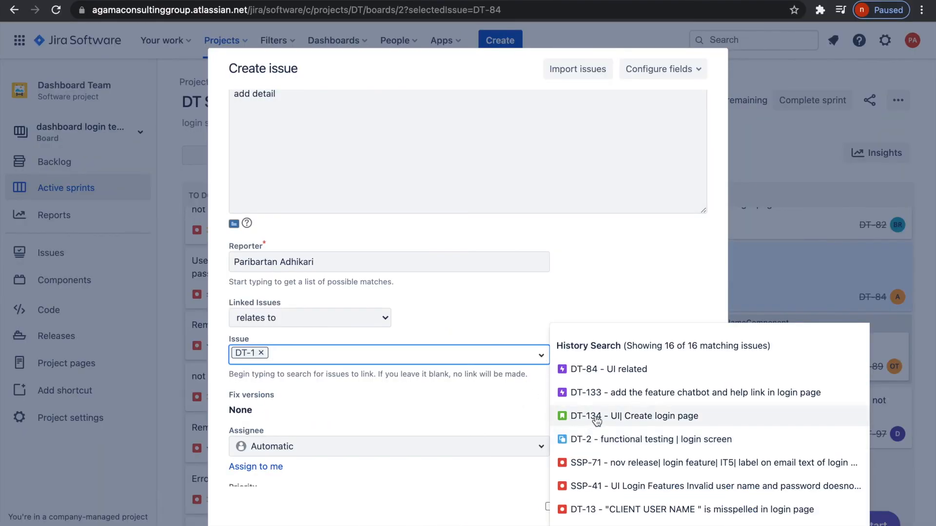
pyautogui.scroll(-3, 597, 488)
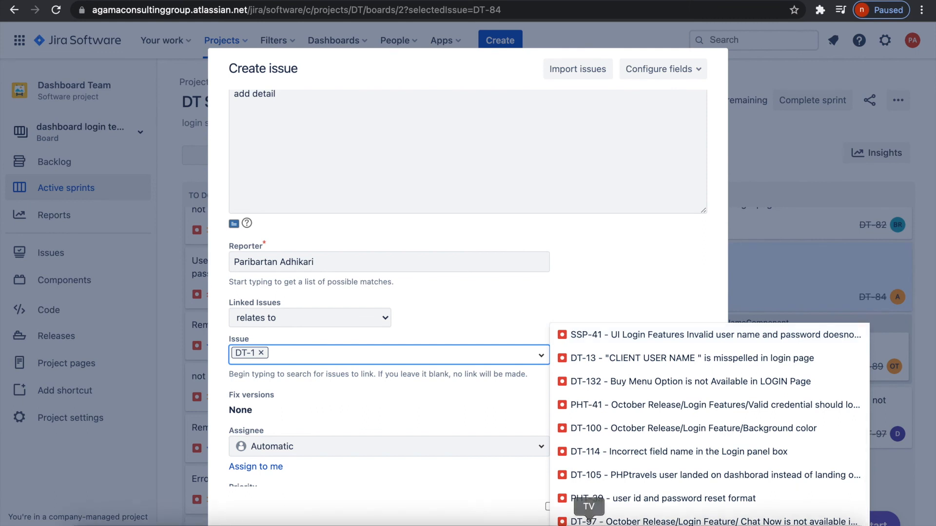
pyautogui.click(588, 464)
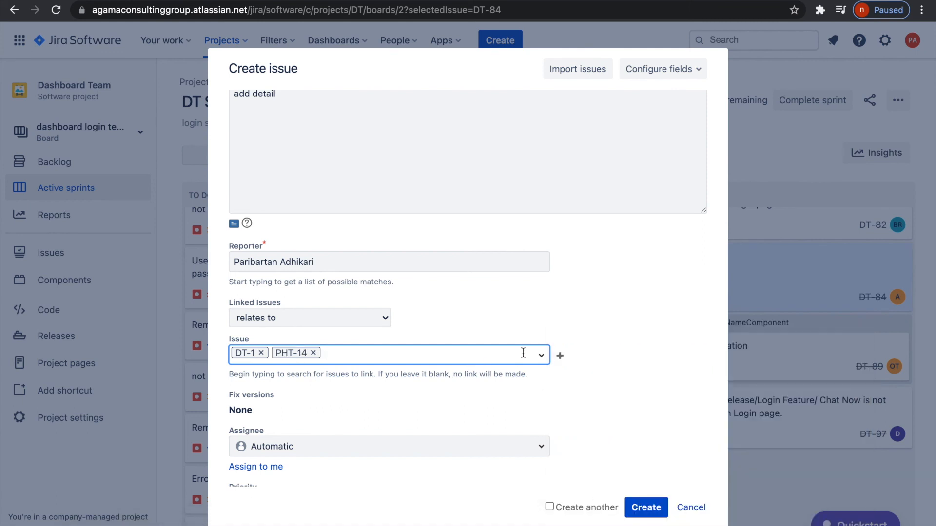
pyautogui.click(541, 359)
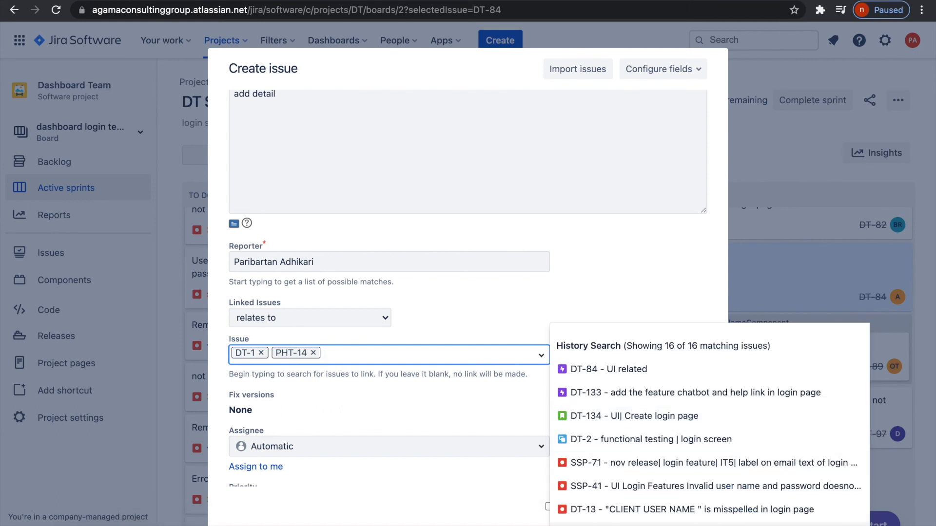
pyautogui.click(566, 463)
pyautogui.click(541, 359)
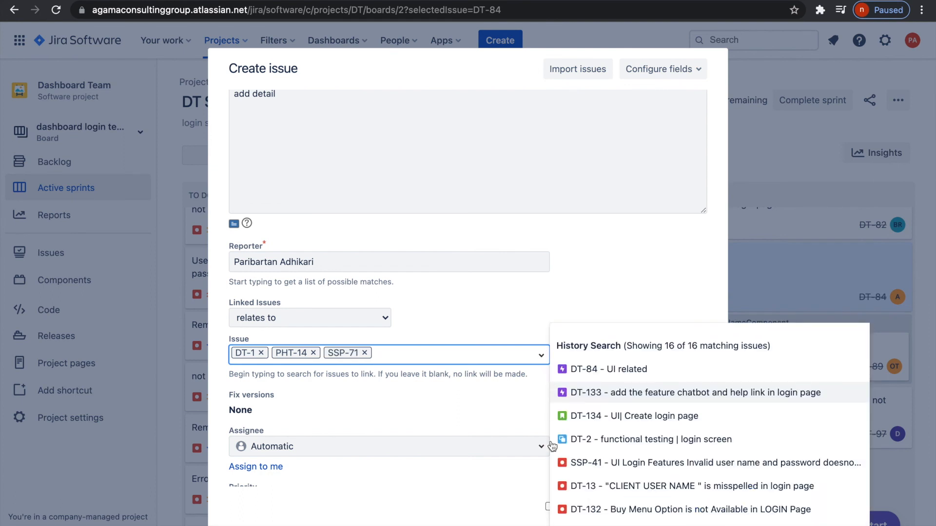
pyautogui.click(583, 487)
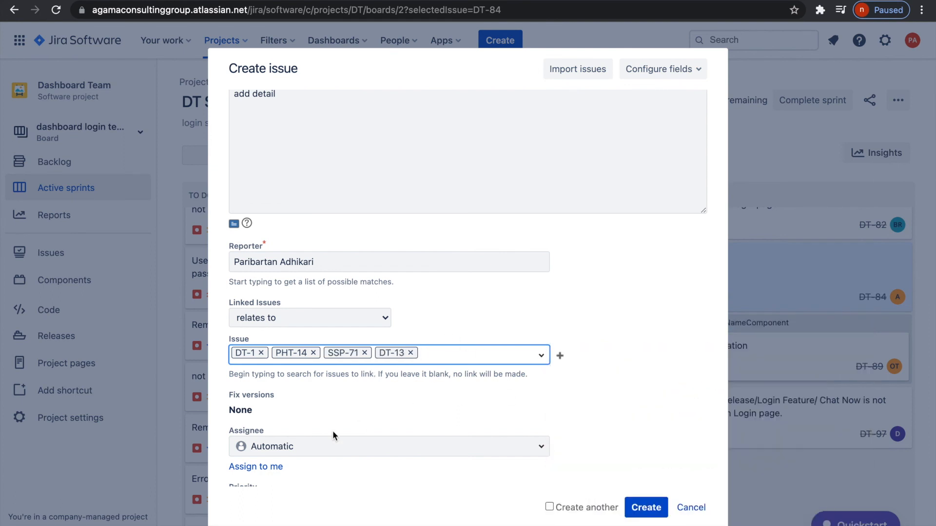
# Assign the new epic to a team member chosen from the list of all users.
pyautogui.scroll(-3, 341, 414)
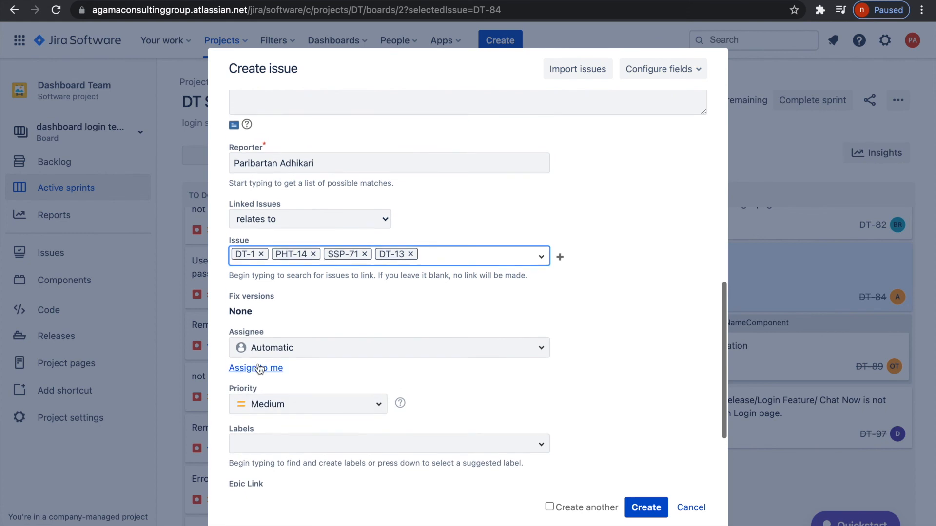
pyautogui.click(257, 373)
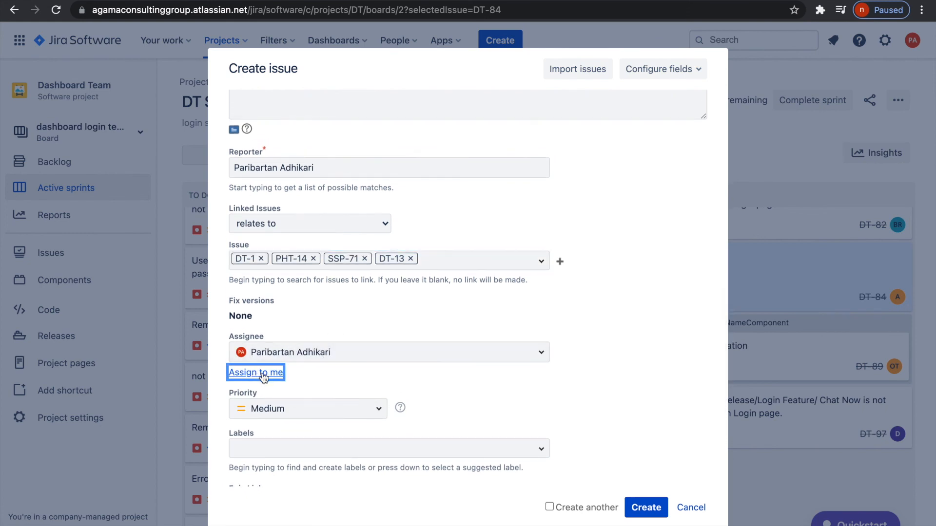
pyautogui.click(450, 354)
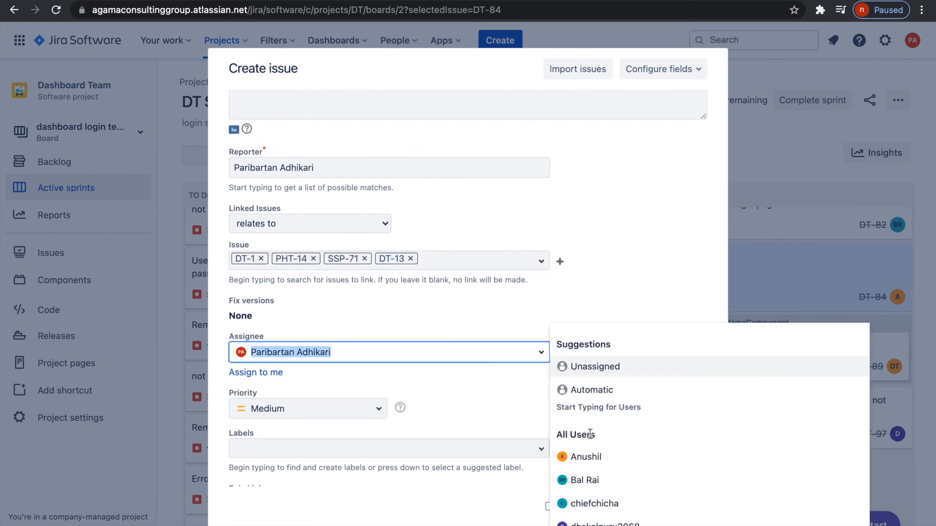
pyautogui.click(578, 479)
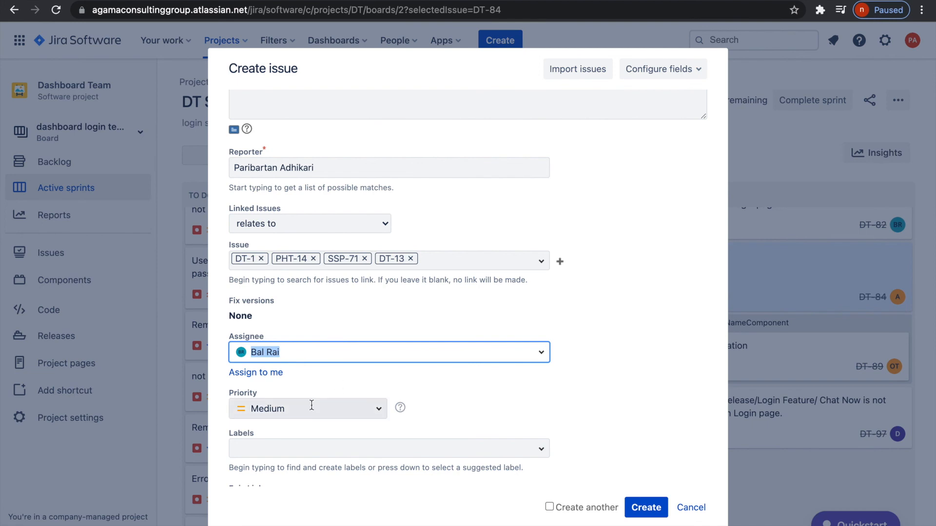
# Add the existing label UI to the new epic.
pyautogui.scroll(-3, 312, 405)
pyautogui.click(292, 355)
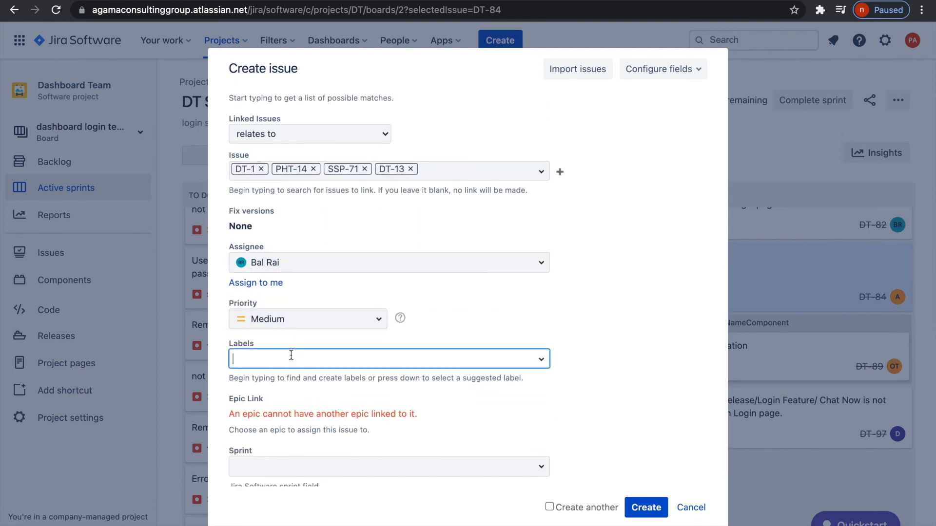
pyautogui.write('UI')
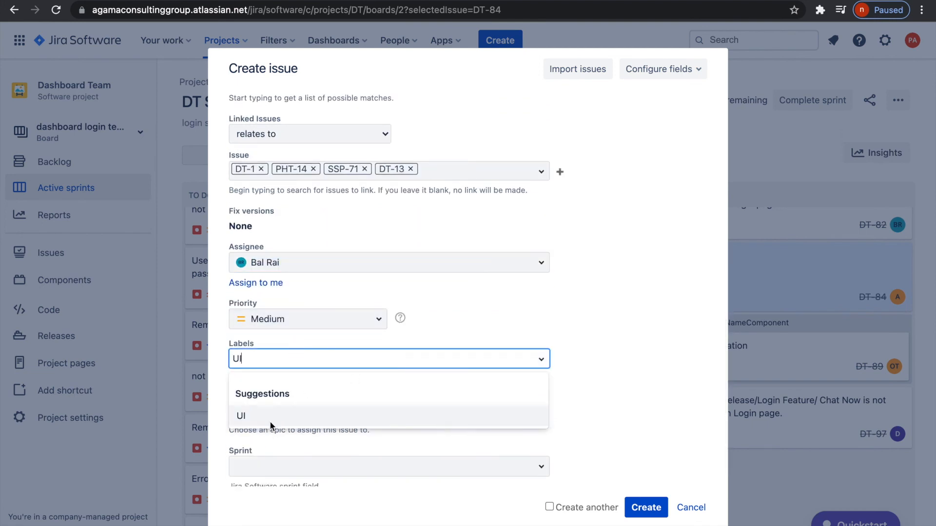
pyautogui.click(269, 422)
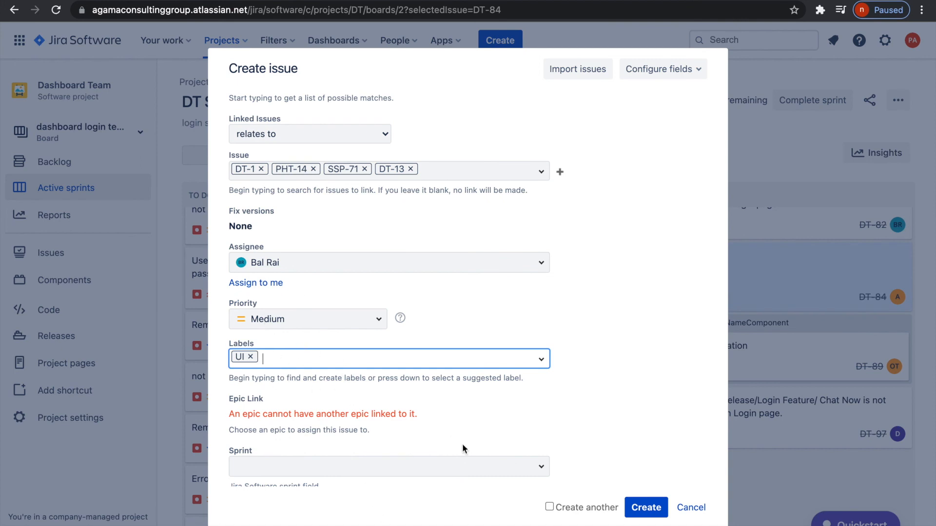
# Place the new epic in the active sprint, DT Sprint 1.
pyautogui.click(468, 465)
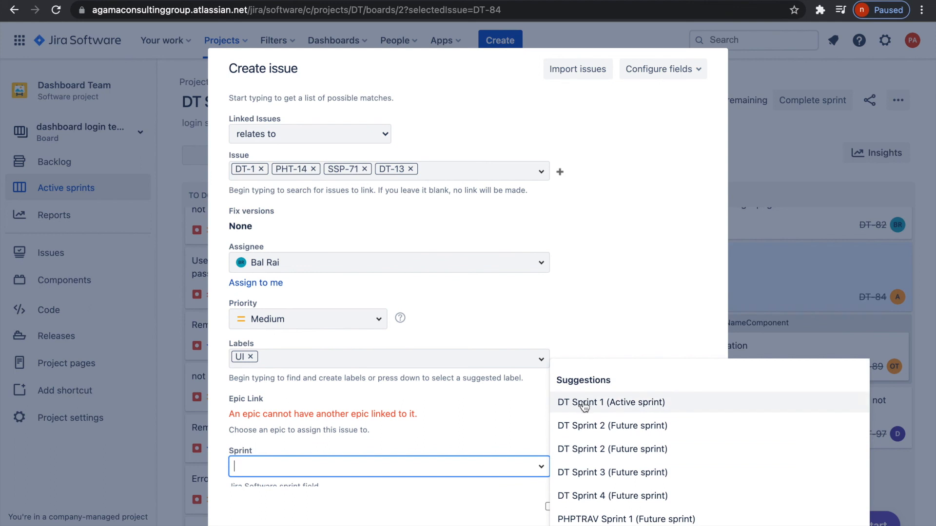
pyautogui.click(584, 404)
pyautogui.scroll(-2, 471, 427)
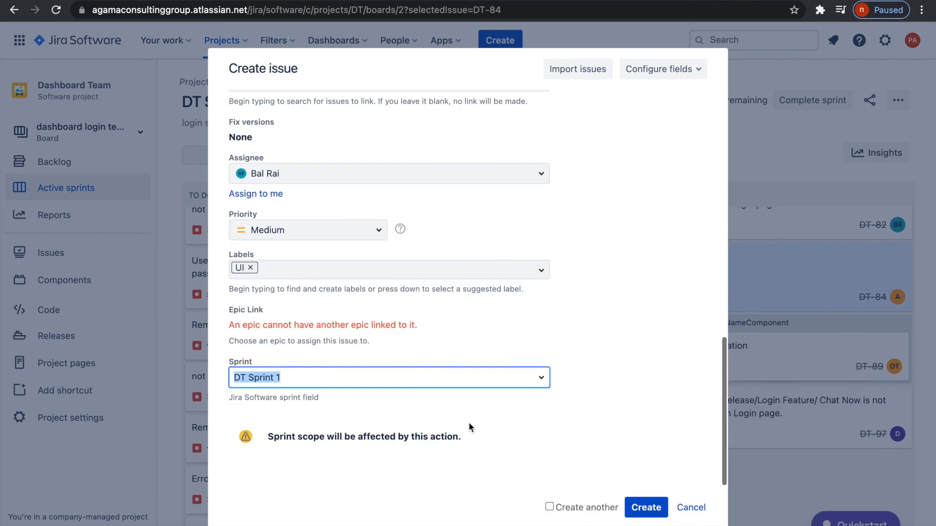
# Create the epic and open its "Student loan UI work" card from the To Do column.
pyautogui.click(652, 509)
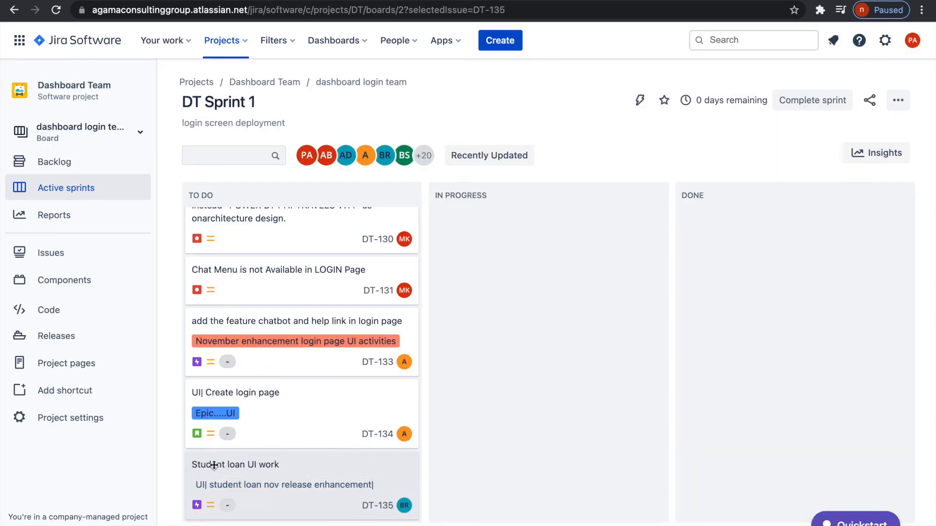
pyautogui.click(379, 508)
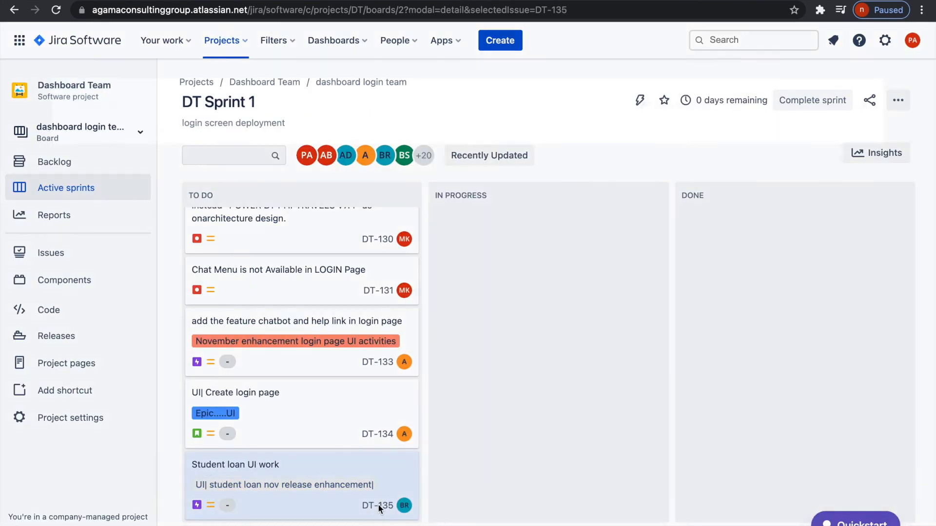